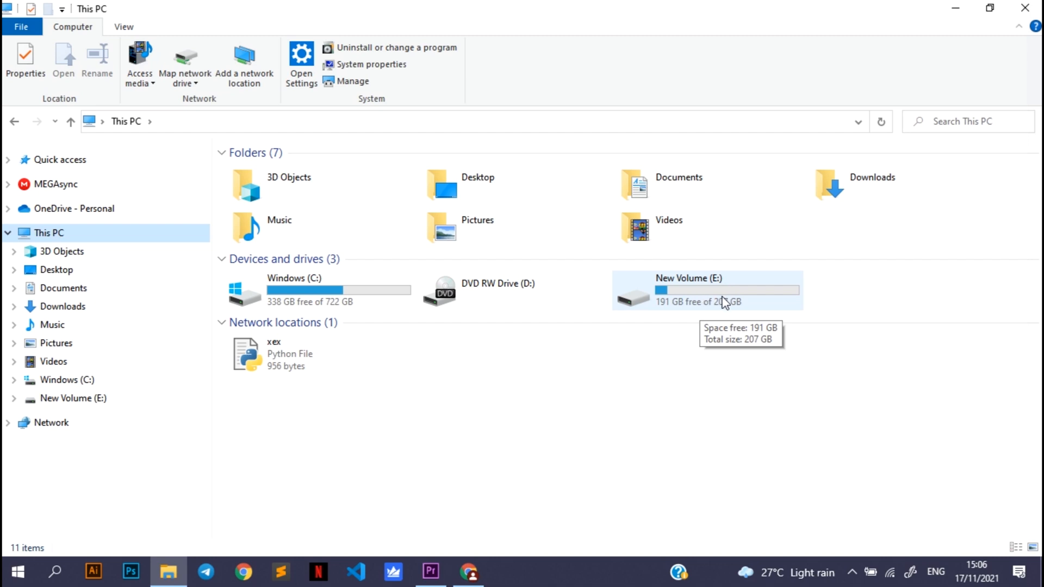
- Create a new folder on the New Volume (E:) drive and name it anaconda
double_click(725, 303)
right_click(712, 338)
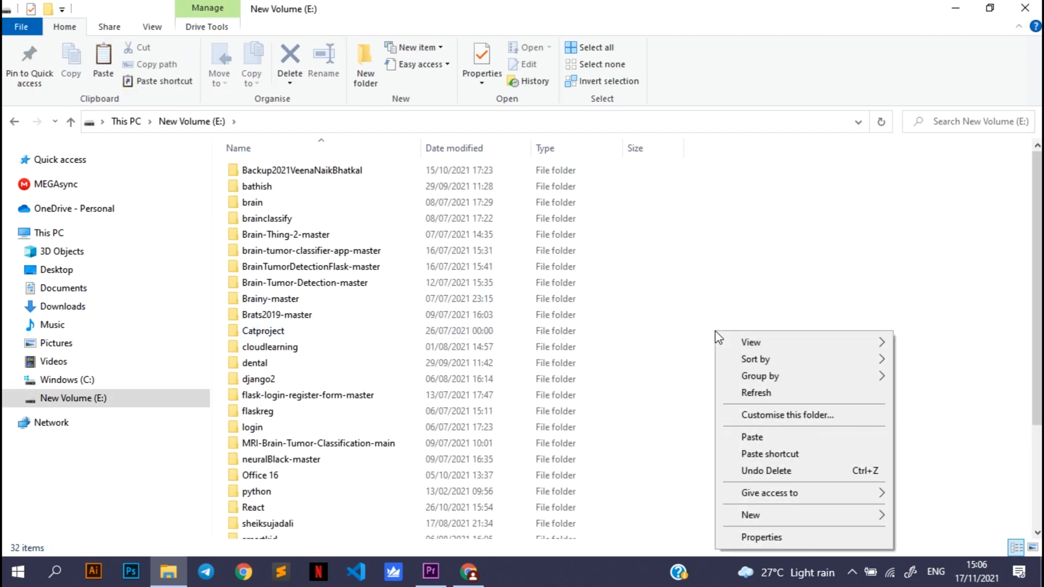
mouse_move(753, 515)
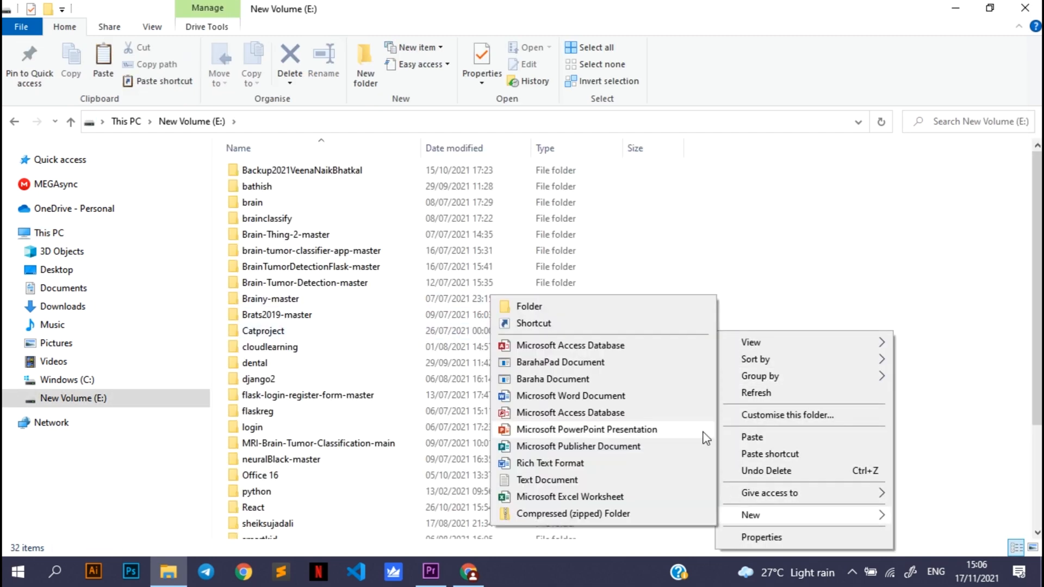
left_click(641, 308)
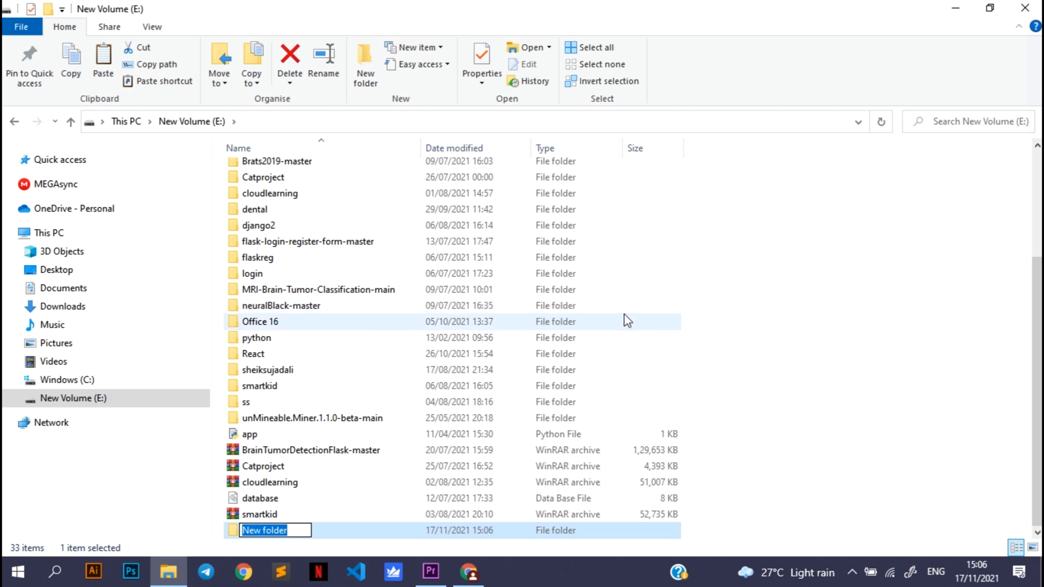
type("anaconda")
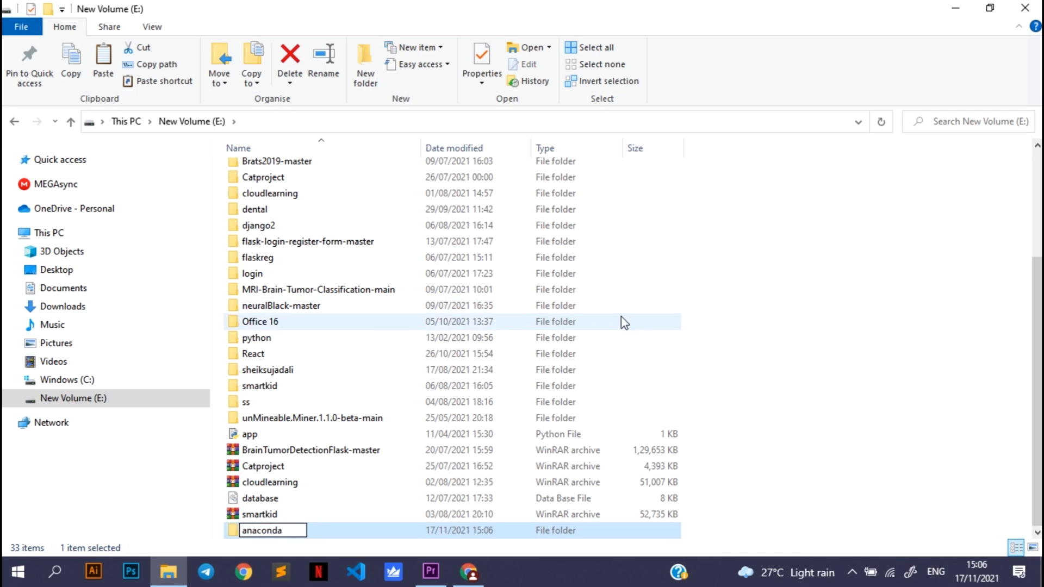
key("shift+Left")
key("shift+Left")
key("shift+Left")
key("shift+Left")
key("shift+Left")
key("shift+Left")
key("shift+Left")
key("shift+Right")
key("shift+Right")
key("shift+Right")
key("shift+Right")
key("shift+Right")
key("shift+Right")
key("shift+Right")
key("shift+Left")
key("shift+Left")
key("shift+Left")
key("shift+Left")
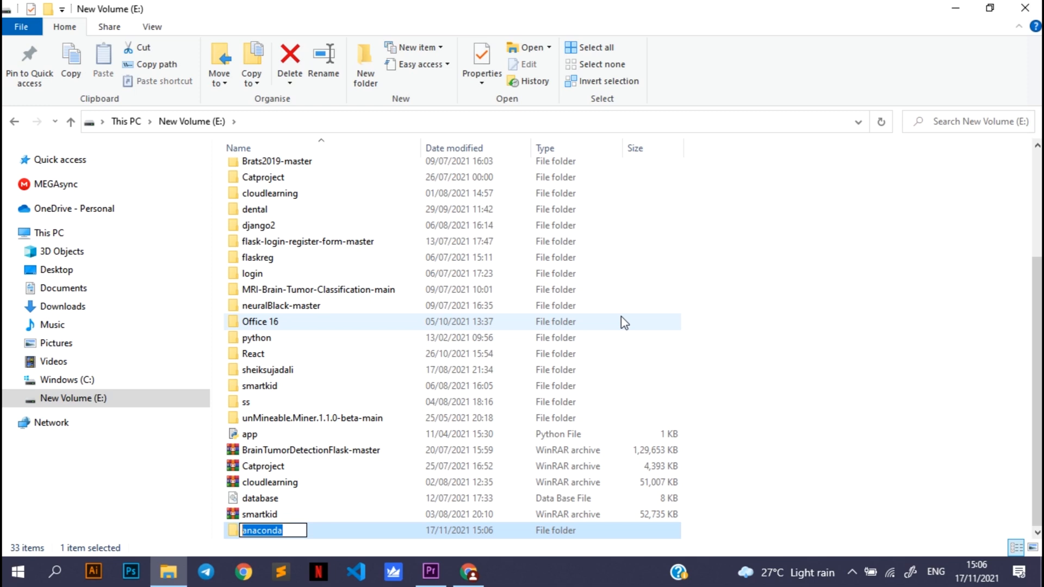
key("Right")
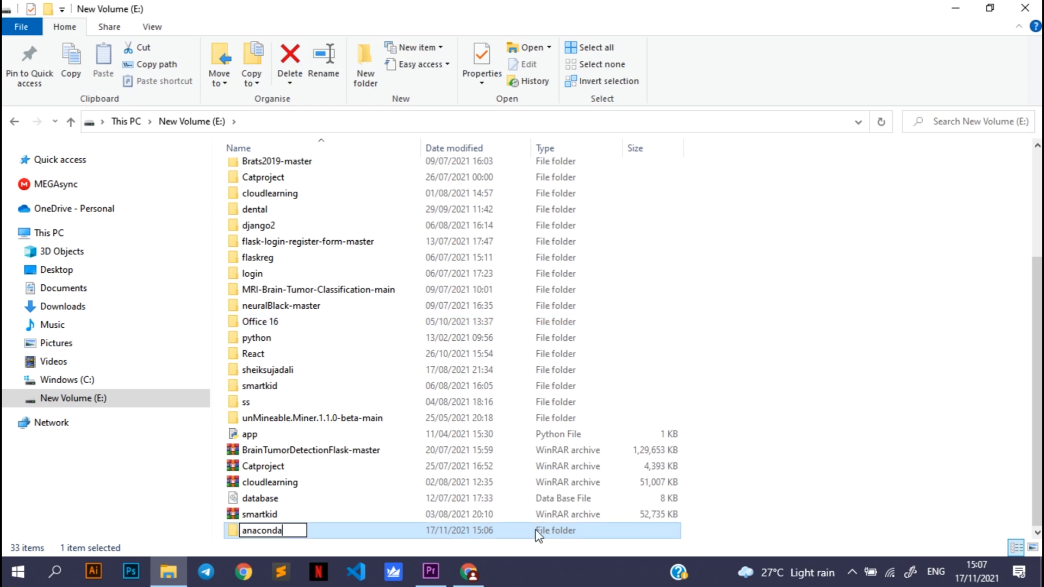
- Confirm the anaconda folder name and open the new folder
key("Return")
key("Return")
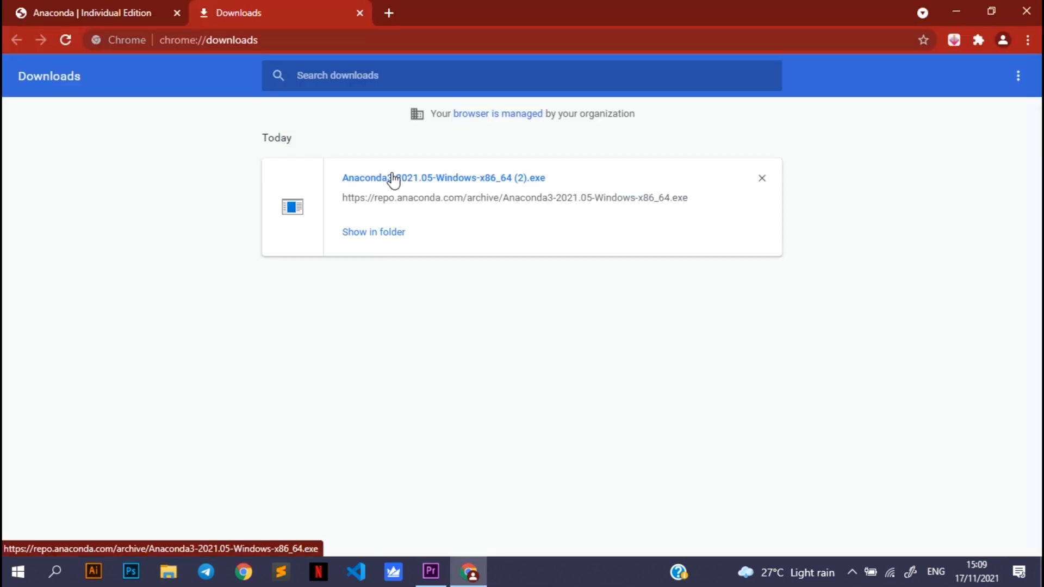
- Run the downloaded Anaconda3-2021.05-Windows-x86_64 installer and accept its license agreement
left_click(393, 178)
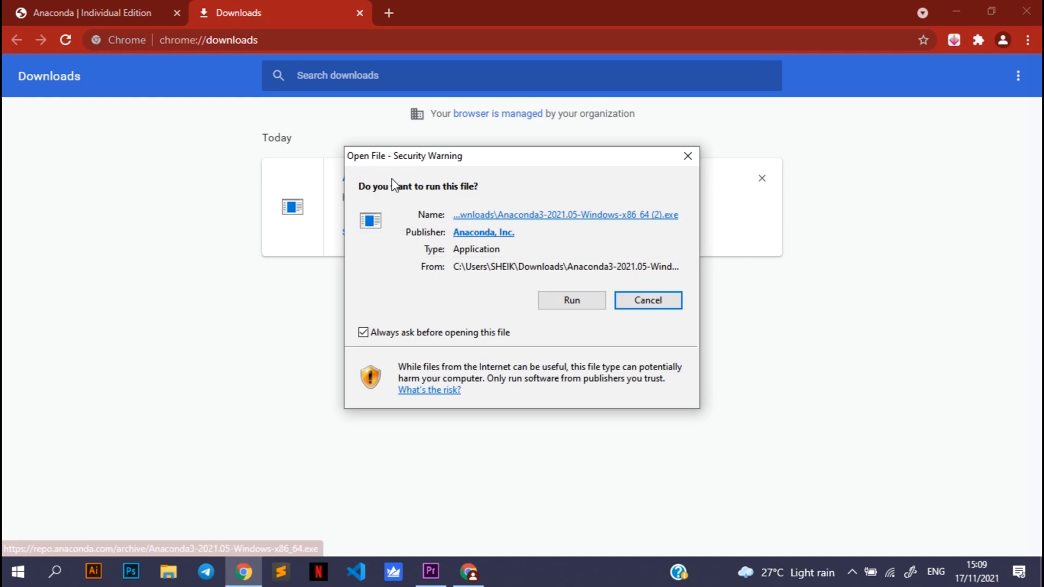
left_click(554, 305)
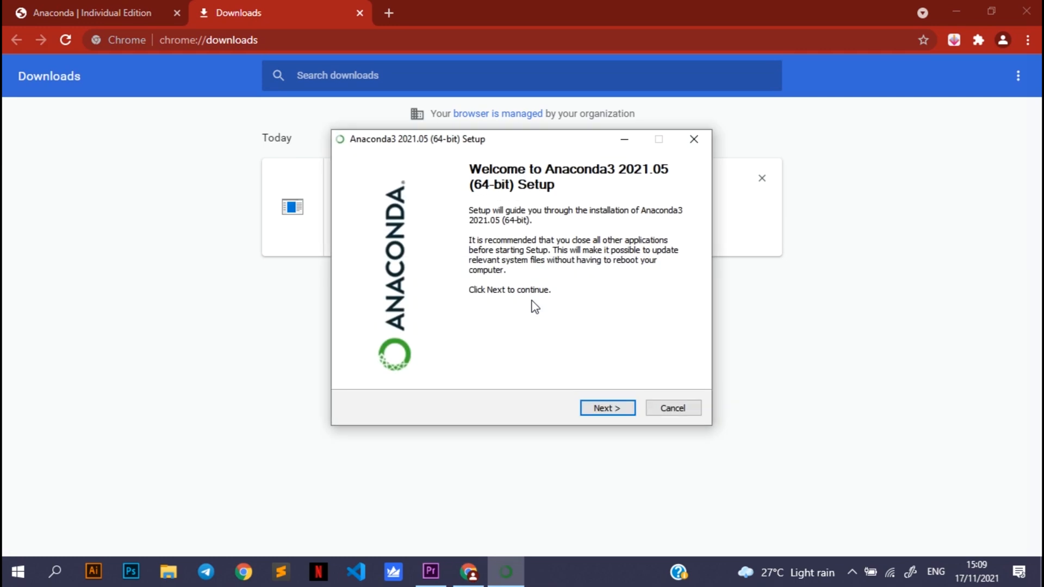
left_click(601, 409)
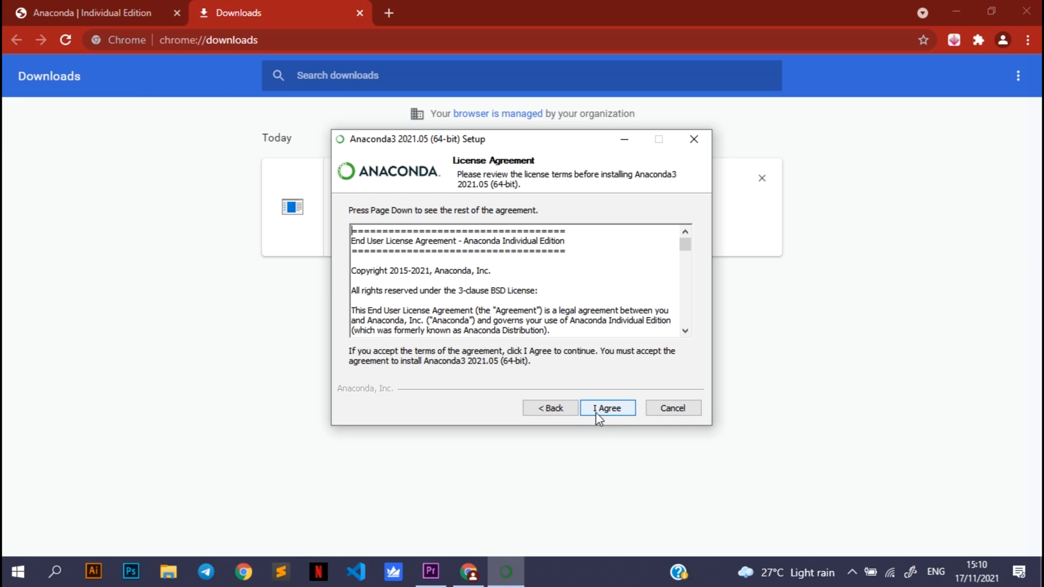
left_click(599, 413)
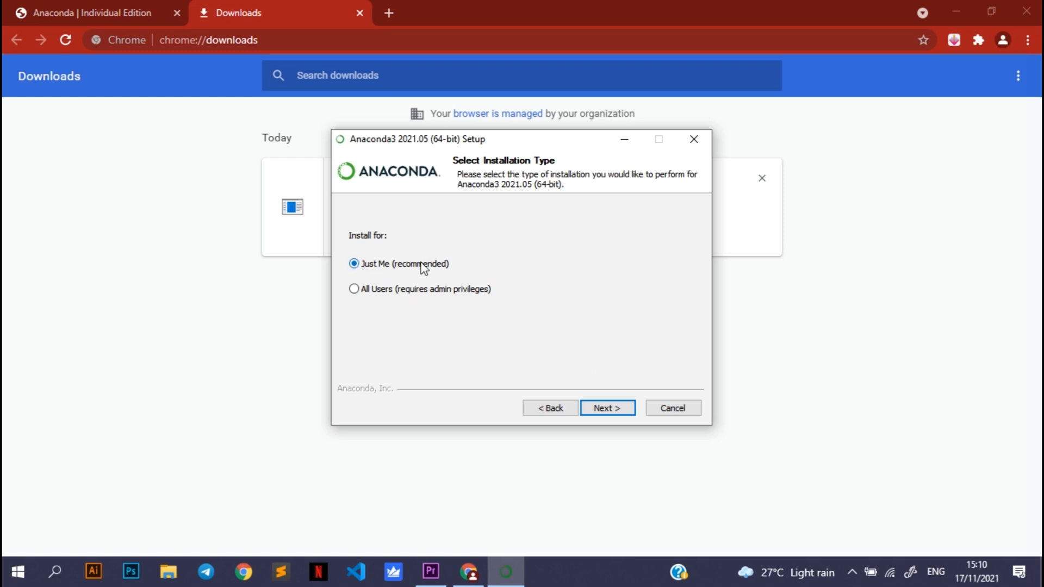
- Keep the Just Me installation type and set the destination folder to E:\anaconda\
left_click(605, 412)
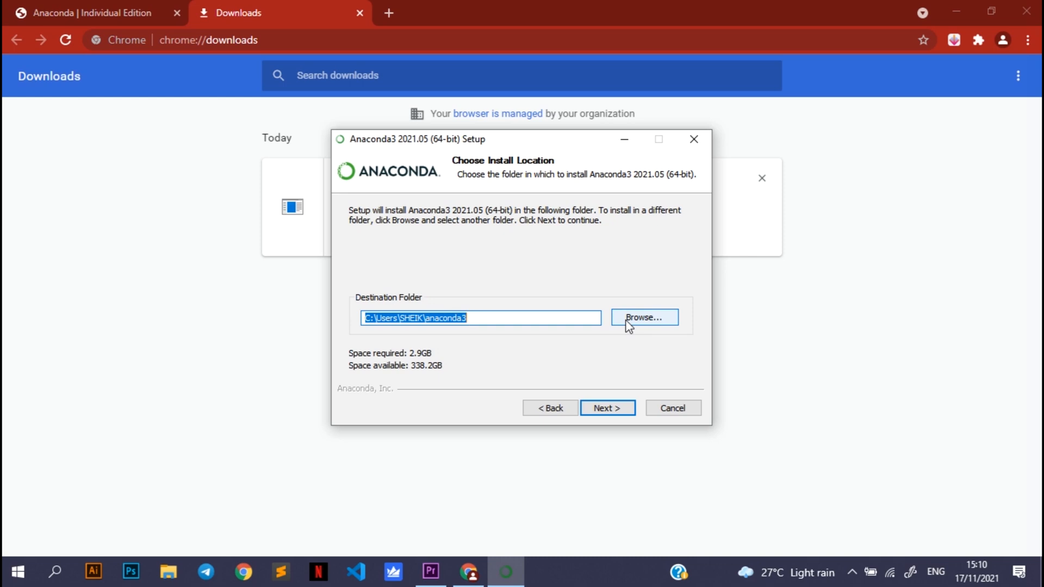
left_click(481, 317)
mouse_move(481, 318)
left_mouse_down()
mouse_move(431, 318)
mouse_move(476, 318)
left_mouse_up()
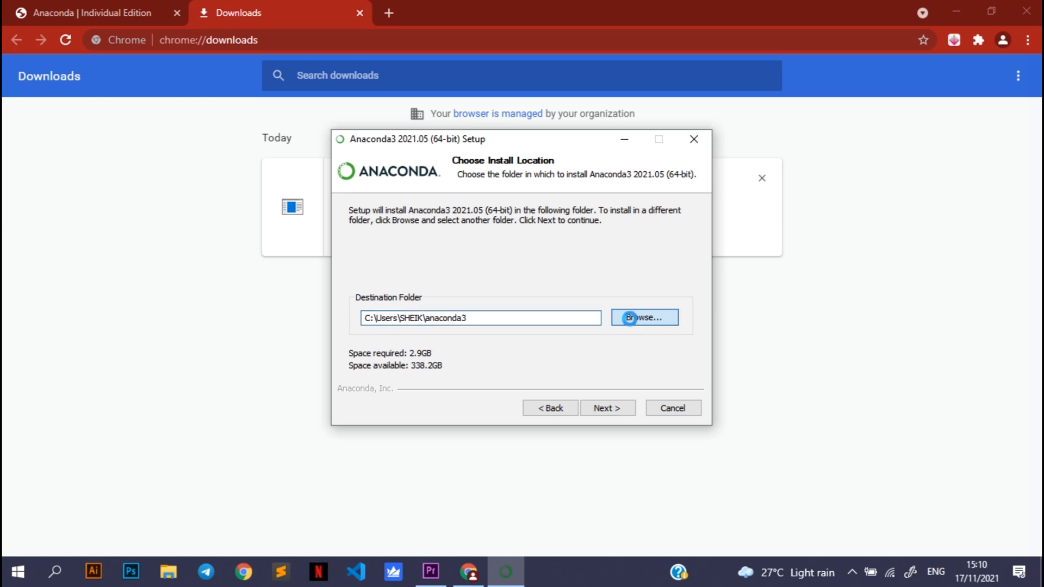
left_click(634, 321)
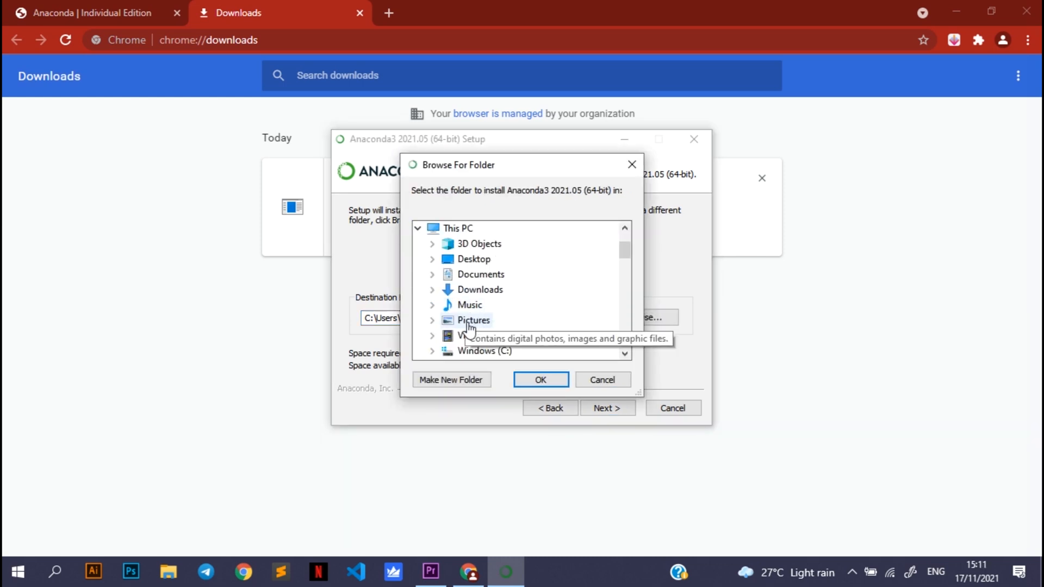
left_click_drag(625, 253, 627, 265)
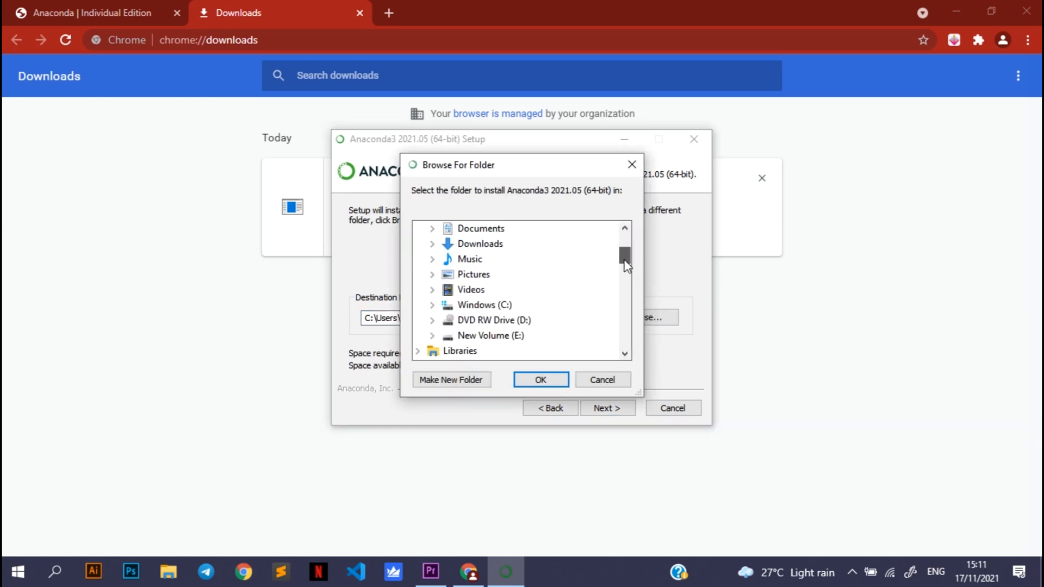
left_click(517, 337)
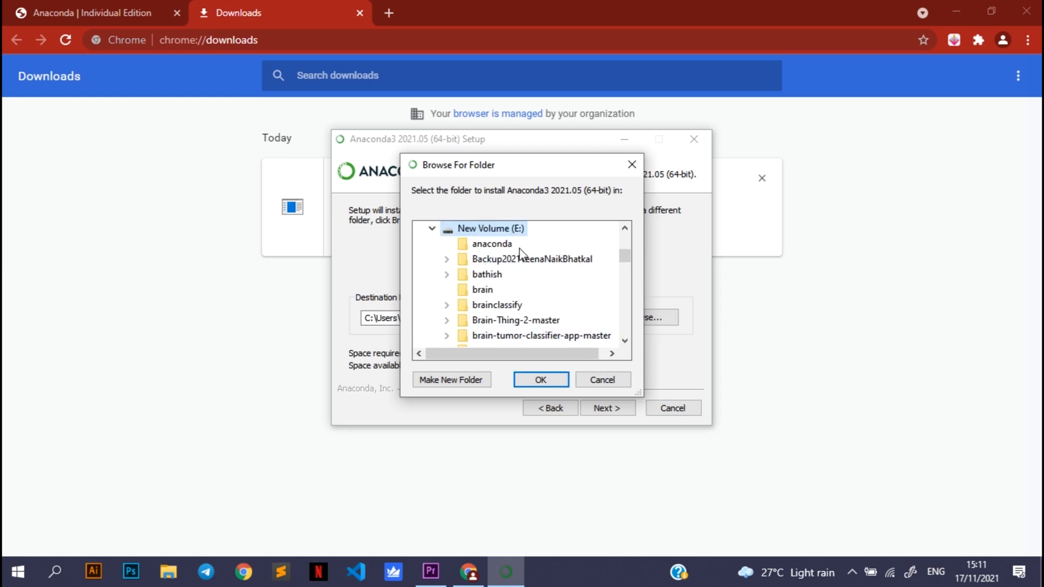
left_click(492, 244)
left_click(541, 379)
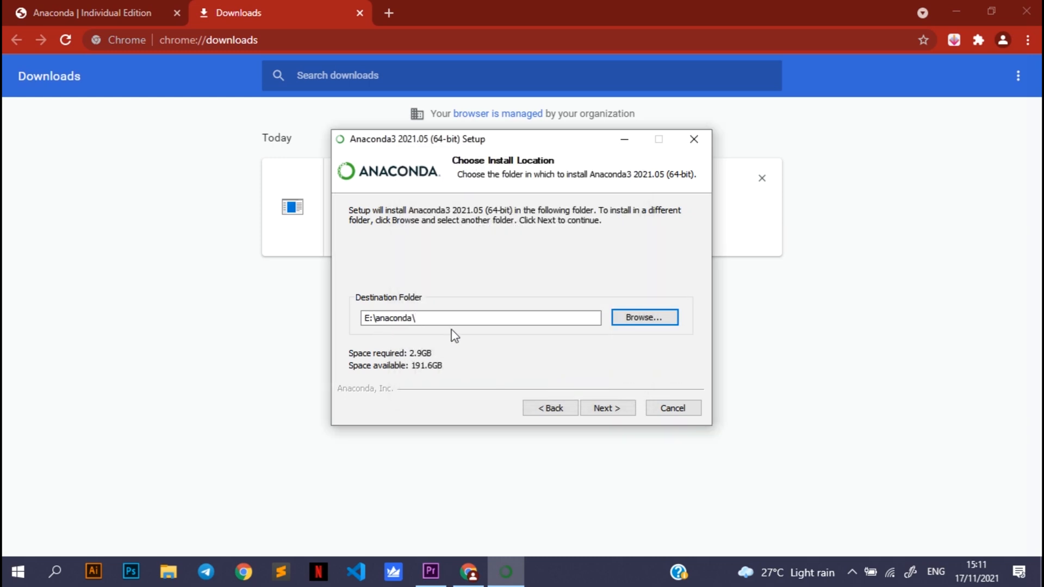
left_click(604, 409)
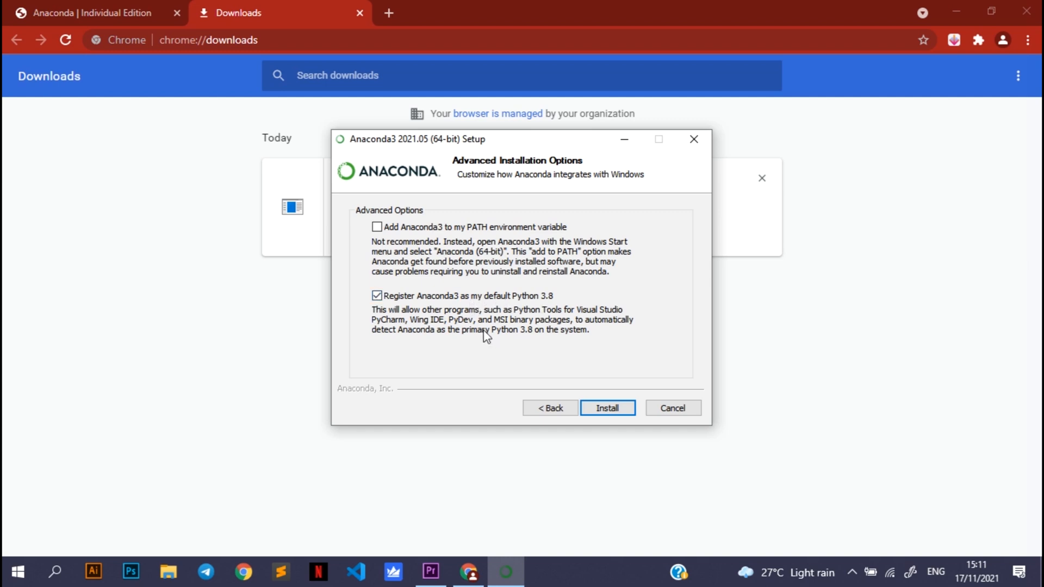
- Enable adding Anaconda3 to the PATH environment variable and start the installation
left_click(377, 227)
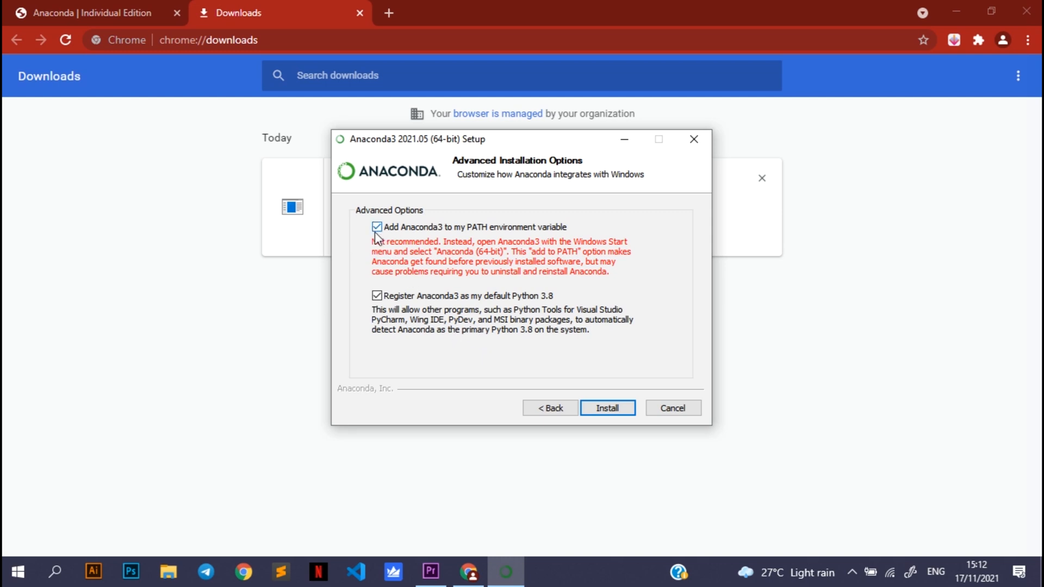
left_click(375, 294)
left_click(603, 413)
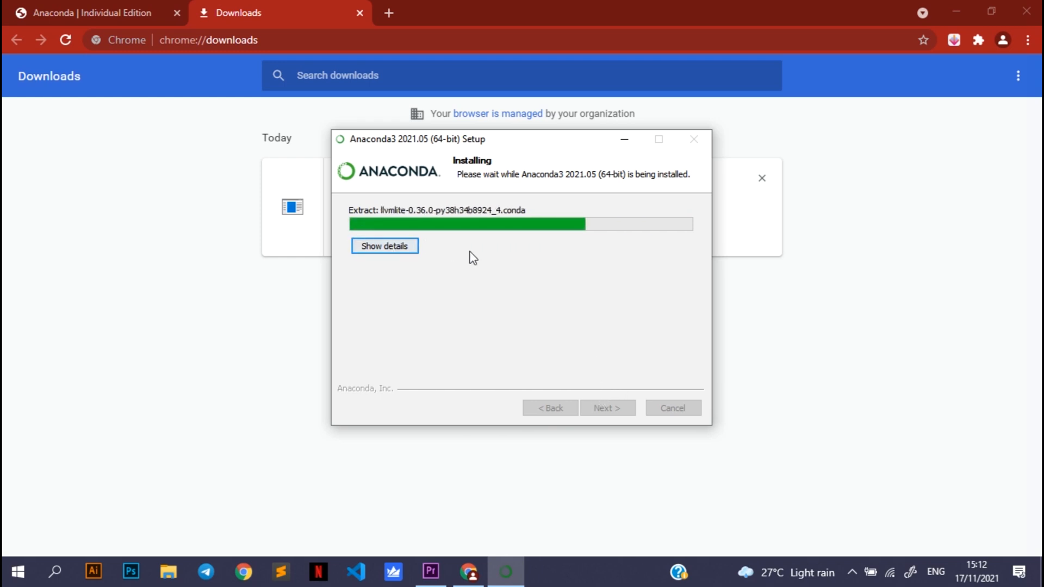
- Show the installation details and finish the setup, keeping the Anaconda Individual Edition Tutorial and Getting Started with Anaconda options
left_click(413, 246)
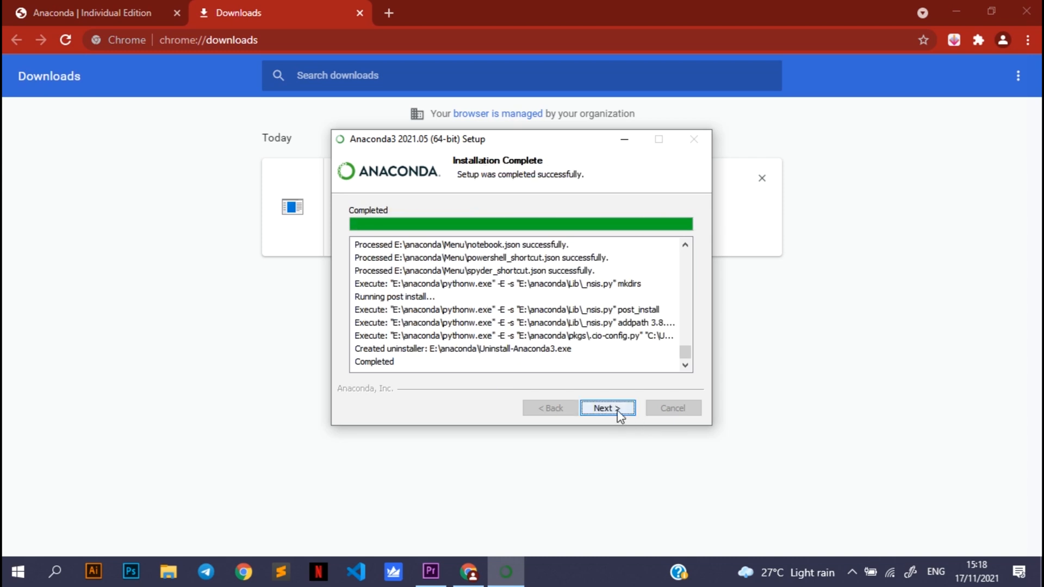
left_click(618, 410)
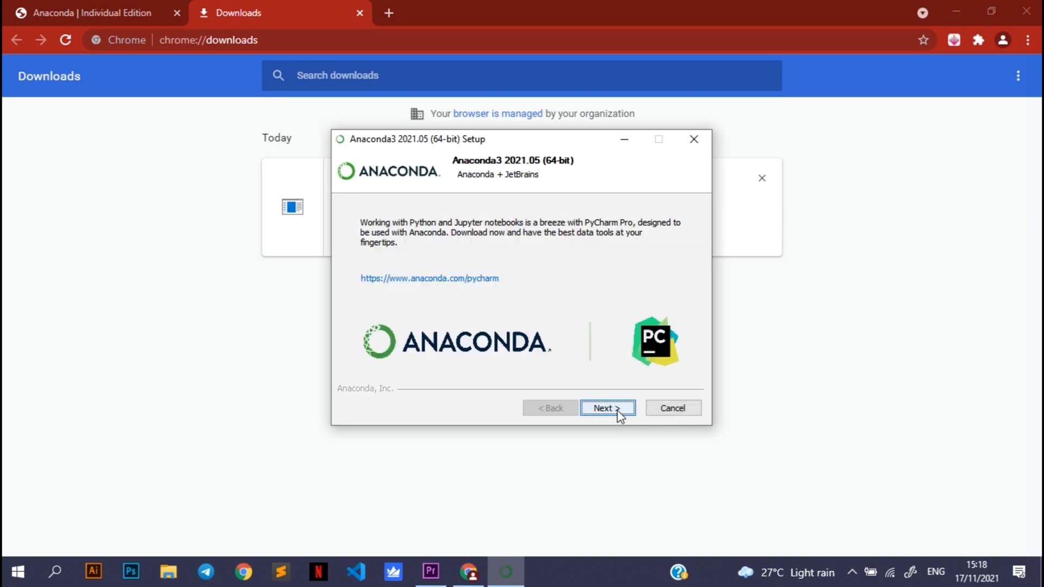
left_click(618, 410)
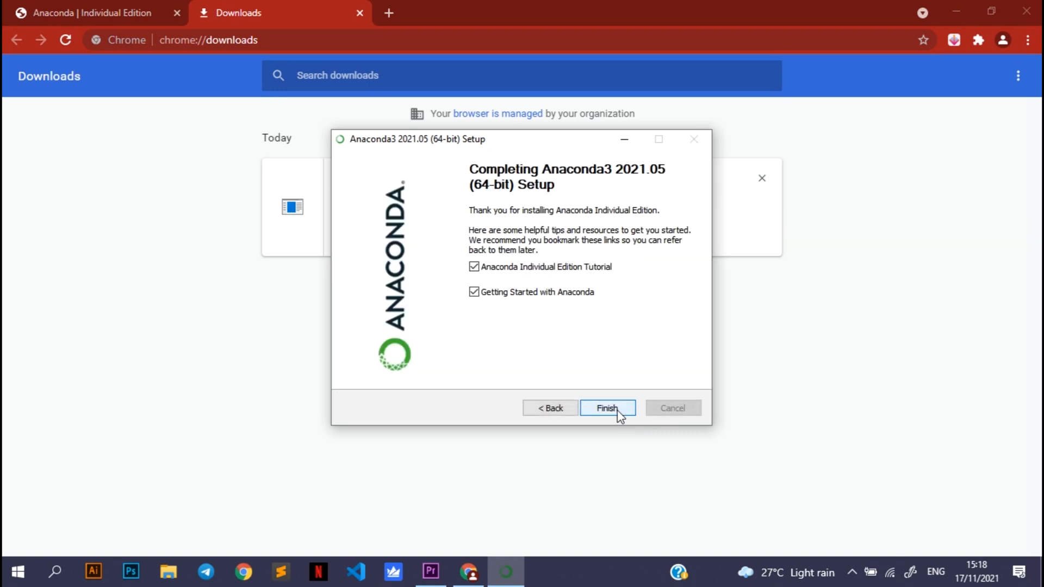
left_click(618, 410)
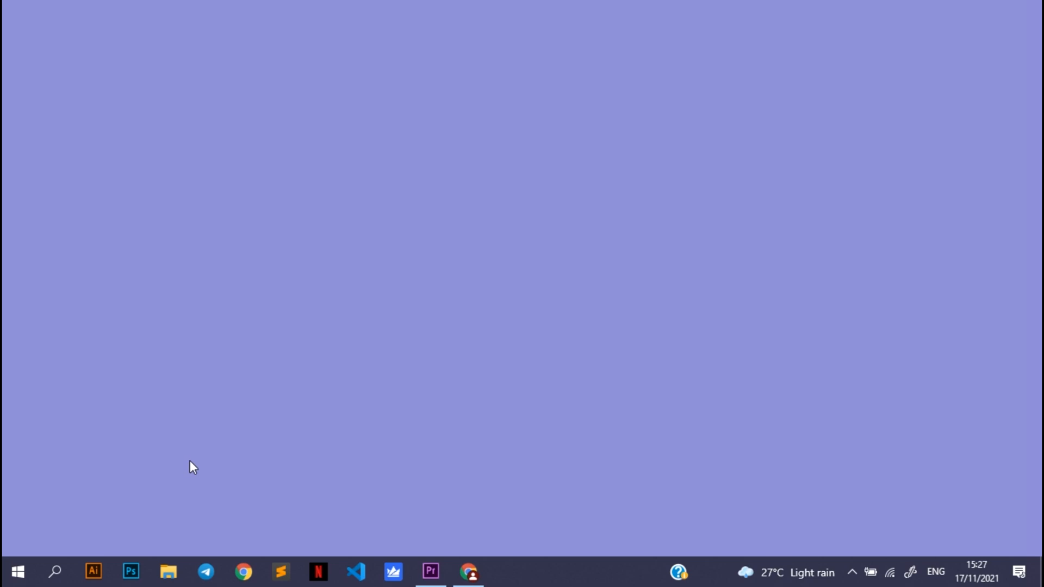
- Launch Anaconda Navigator from the installed Anaconda3 (64-bit) program group
left_click(14, 564)
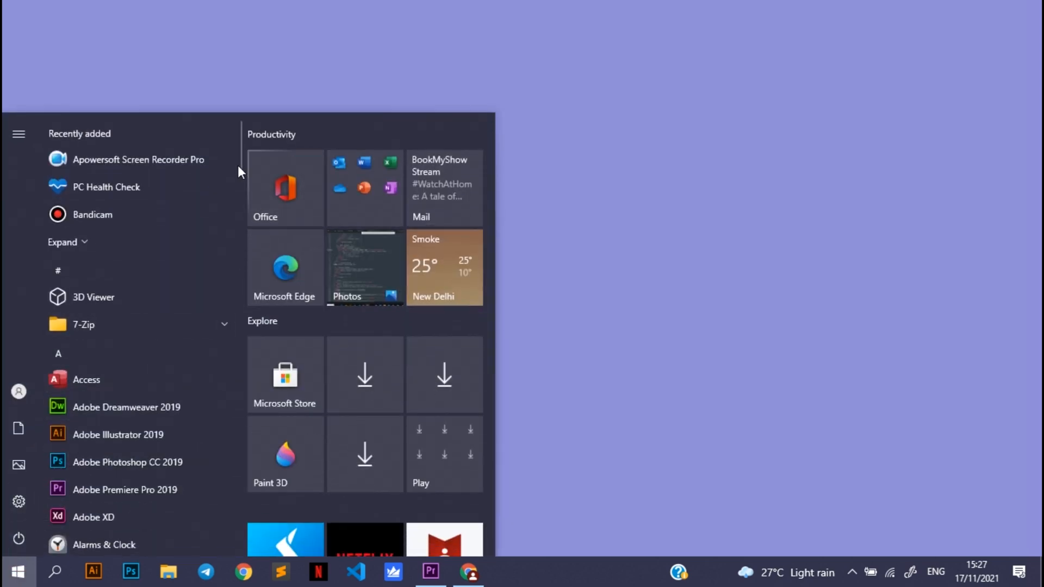
left_click_drag(240, 161, 237, 188)
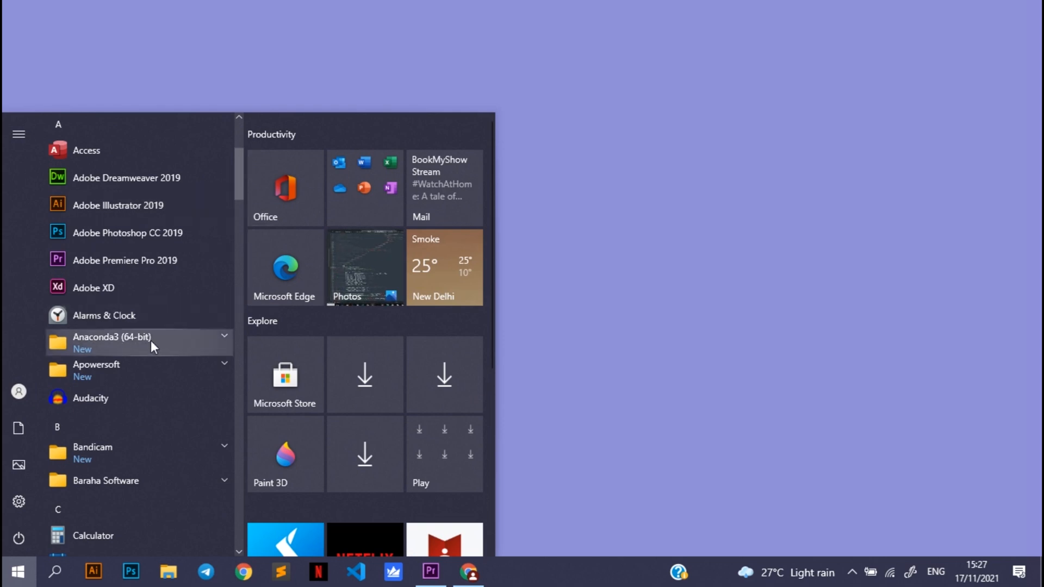
left_click(224, 333)
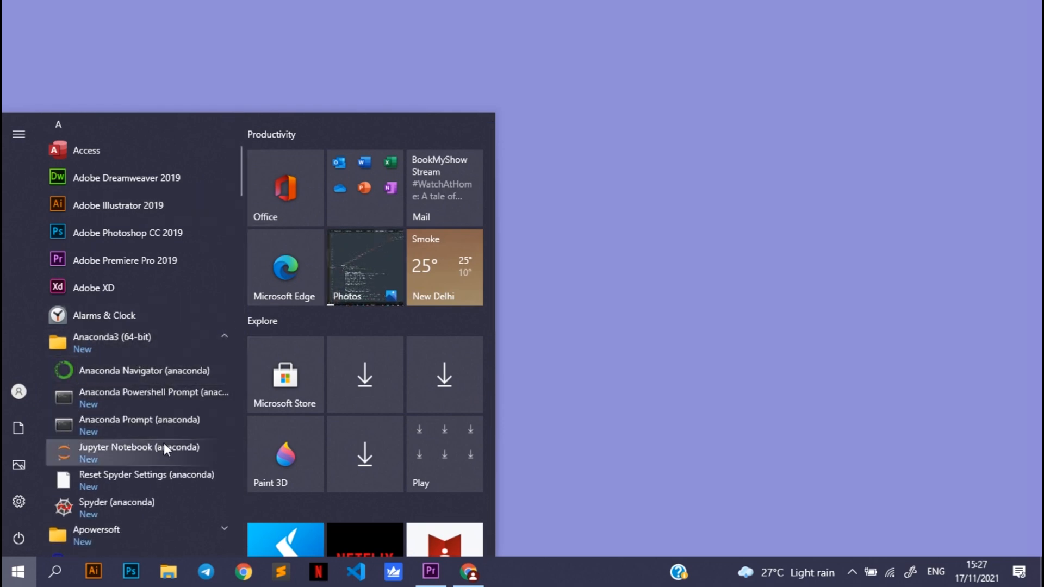
left_click(149, 373)
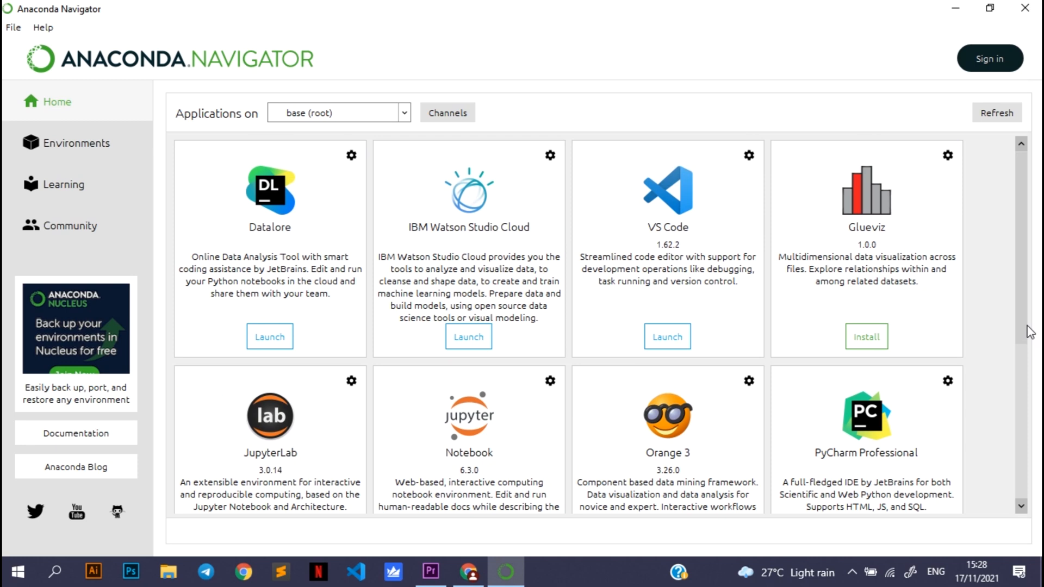
- Look through the available applications and start installing Spyder 5.0.0 in the base (root) environment
scroll(1016, 356, "down", 4)
scroll(1016, 356, "up", 4)
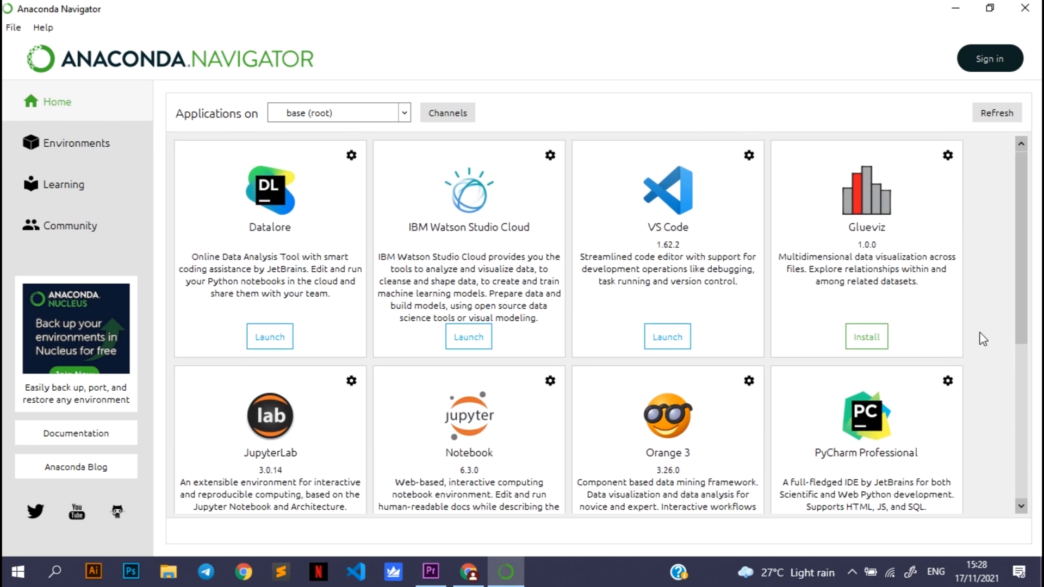
left_click_drag(1015, 322, 1024, 374)
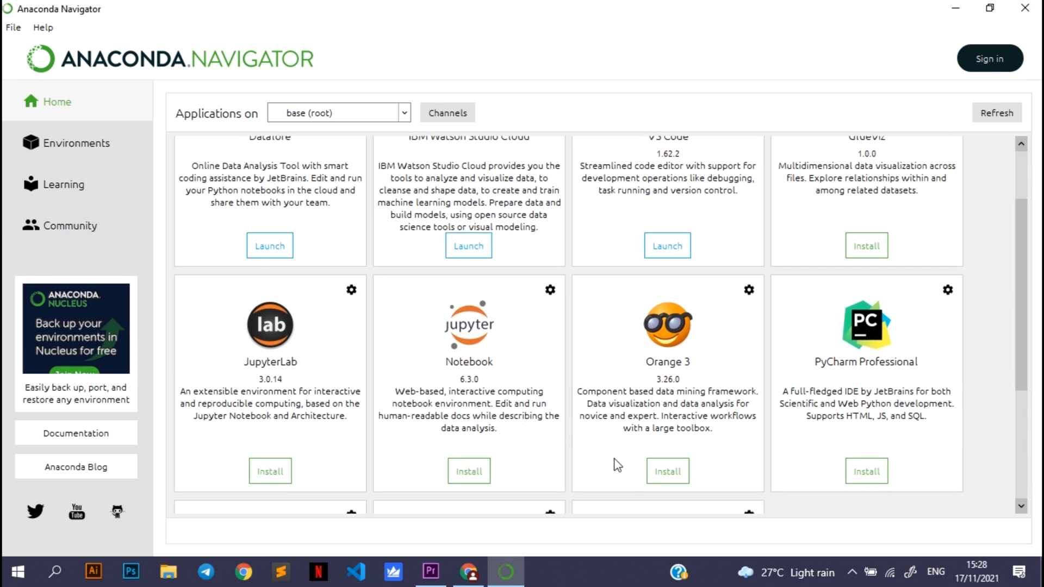
left_click_drag(1025, 343, 1038, 430)
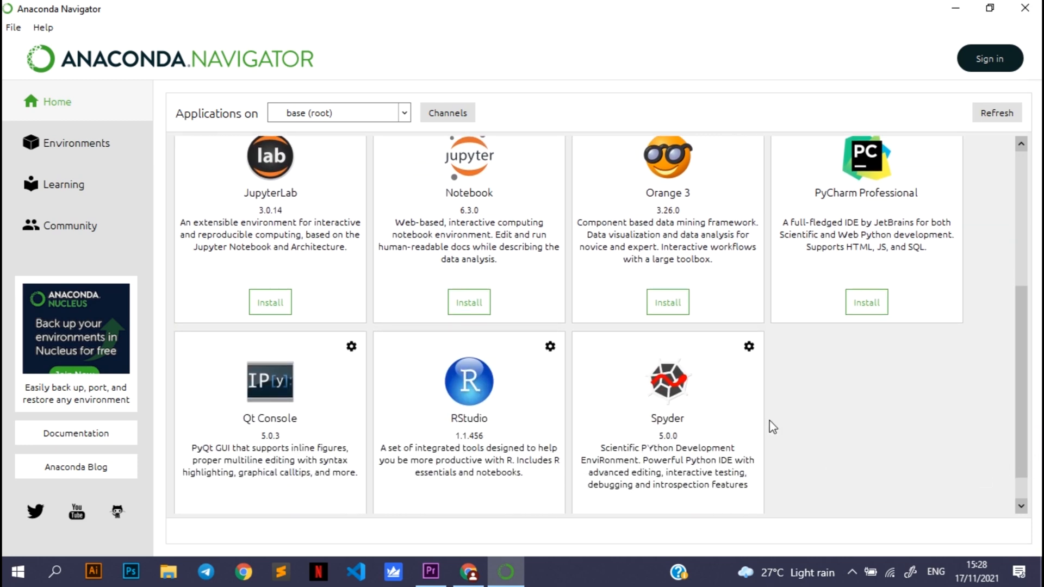
left_click_drag(1018, 406, 1036, 267)
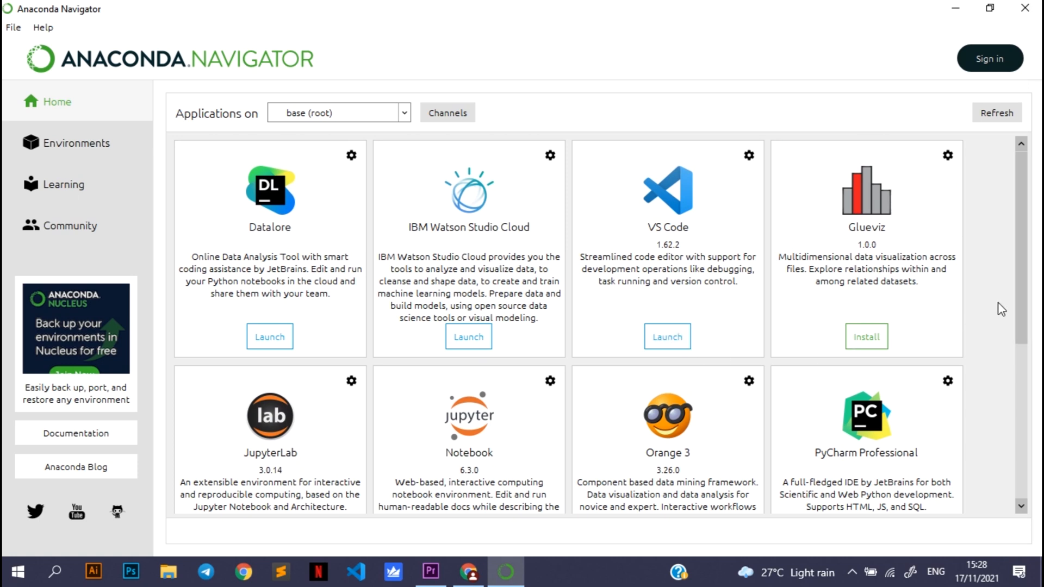
left_click_drag(1020, 309, 1026, 455)
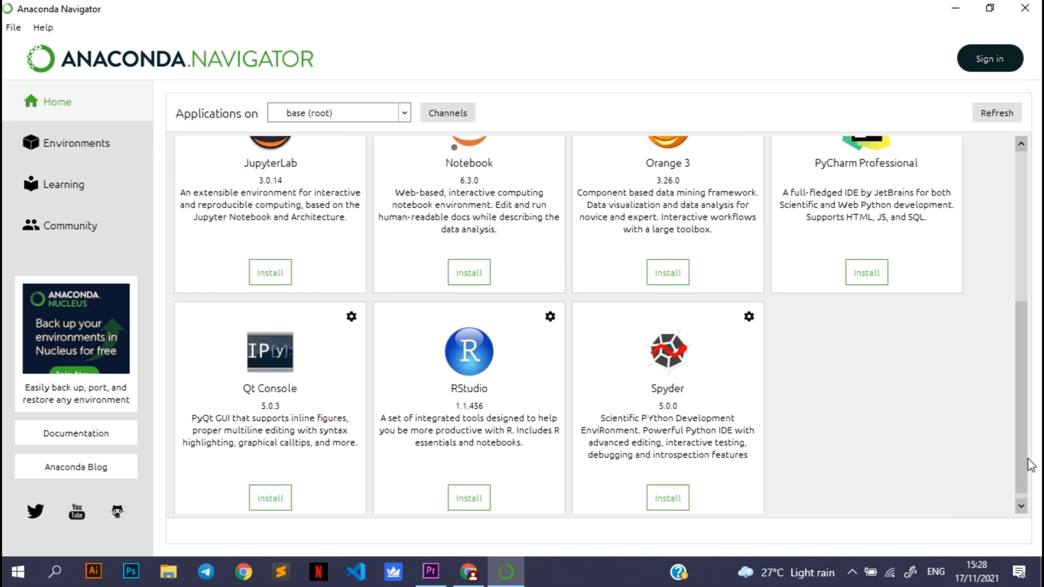
left_click(668, 497)
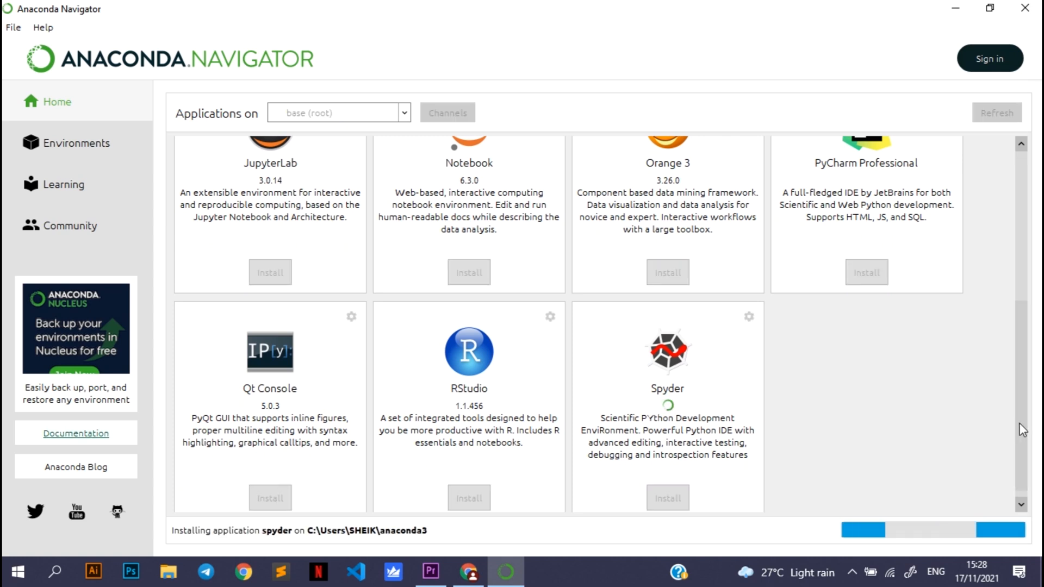
scroll(1019, 429, "down", 1)
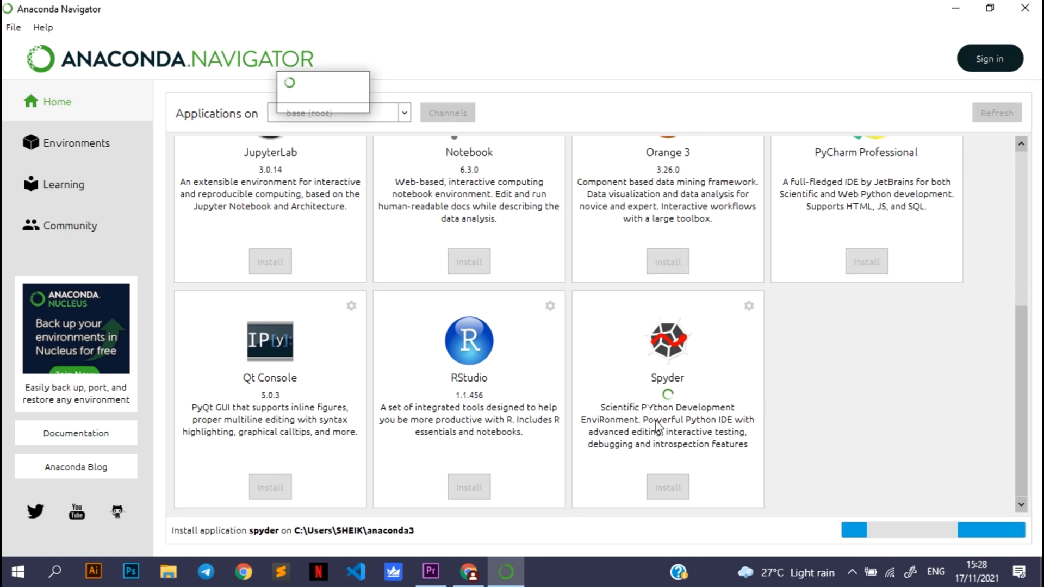
- Launch the installed Spyder application from the base (root) environment in Anaconda Navigator
left_click(634, 374)
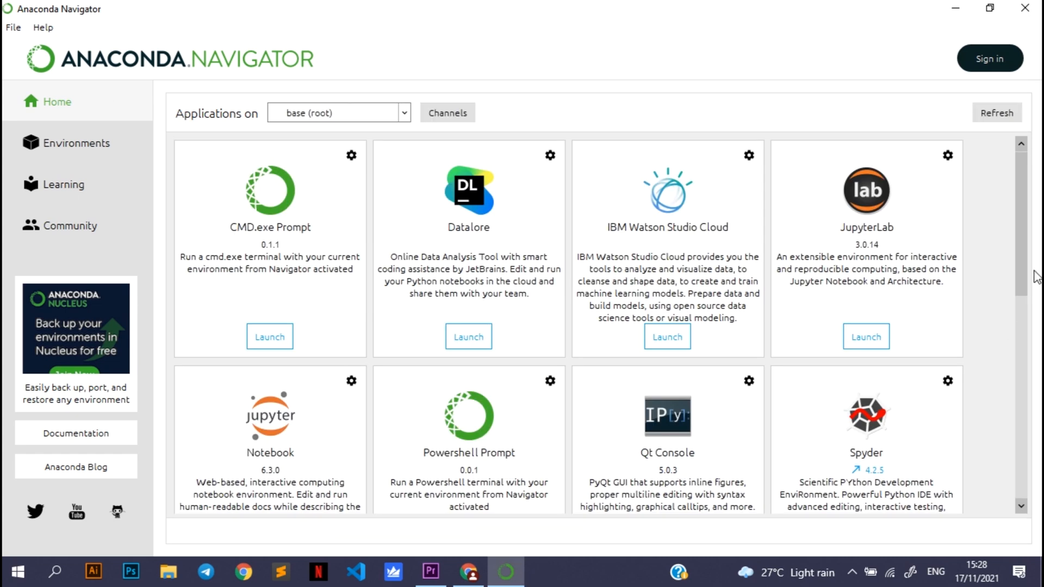
scroll(1022, 289, "down", 3)
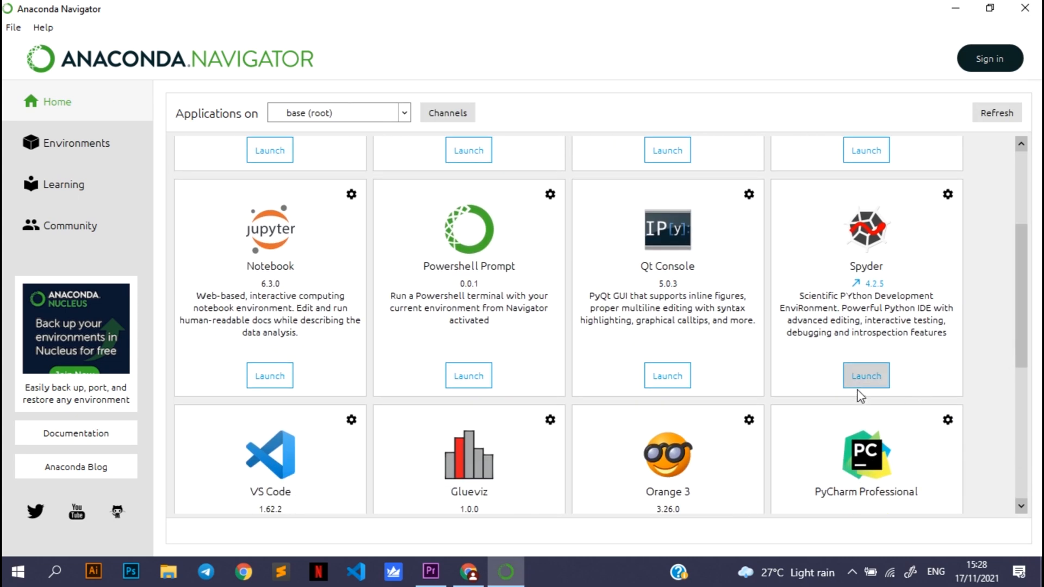
left_click(855, 384)
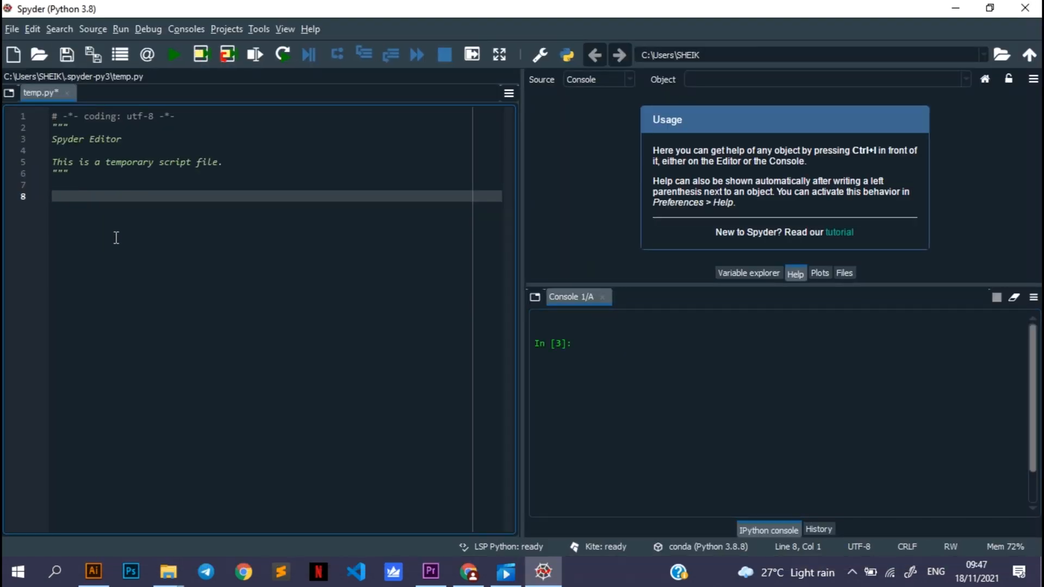
- Write print('hello world') on line 8 of the temp.py script
type("print")
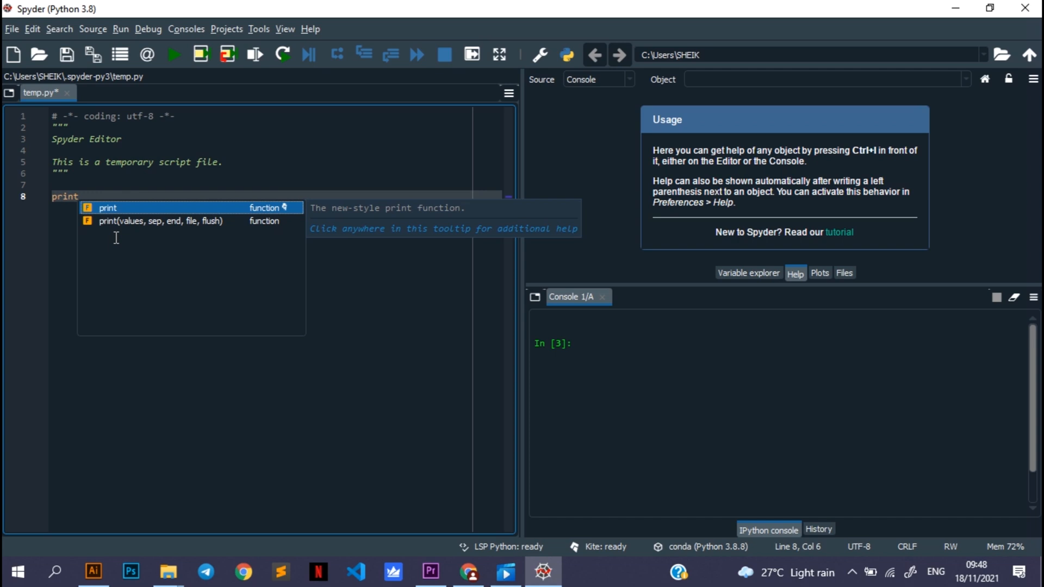
key("Escape")
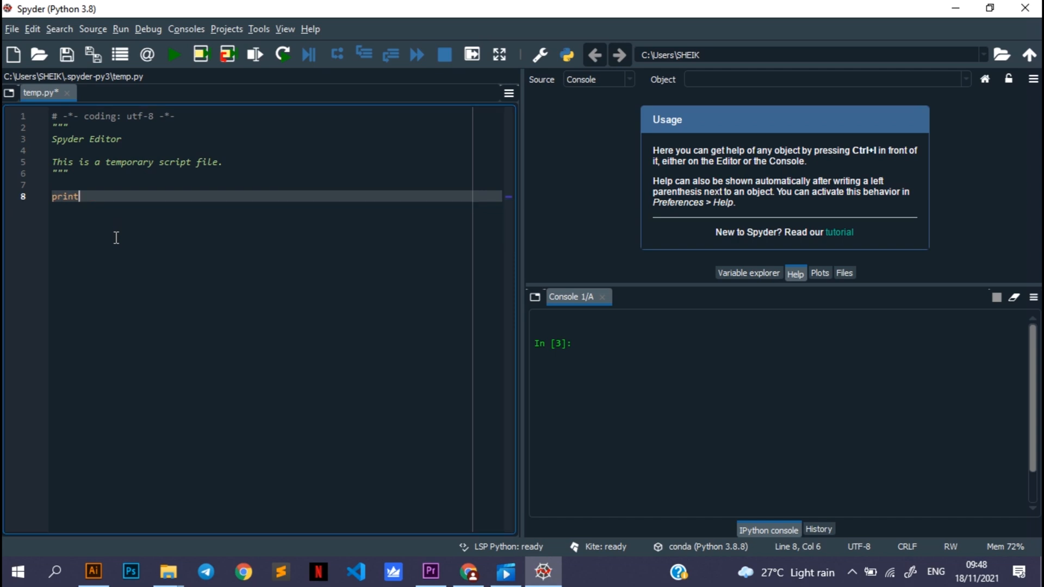
type("(")
type("'h")
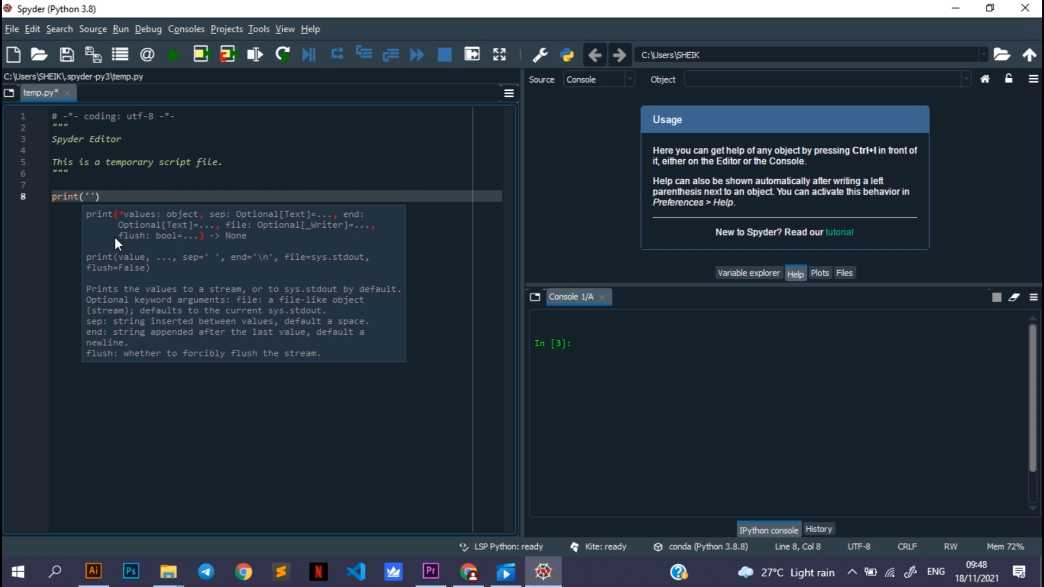
type("ellow")
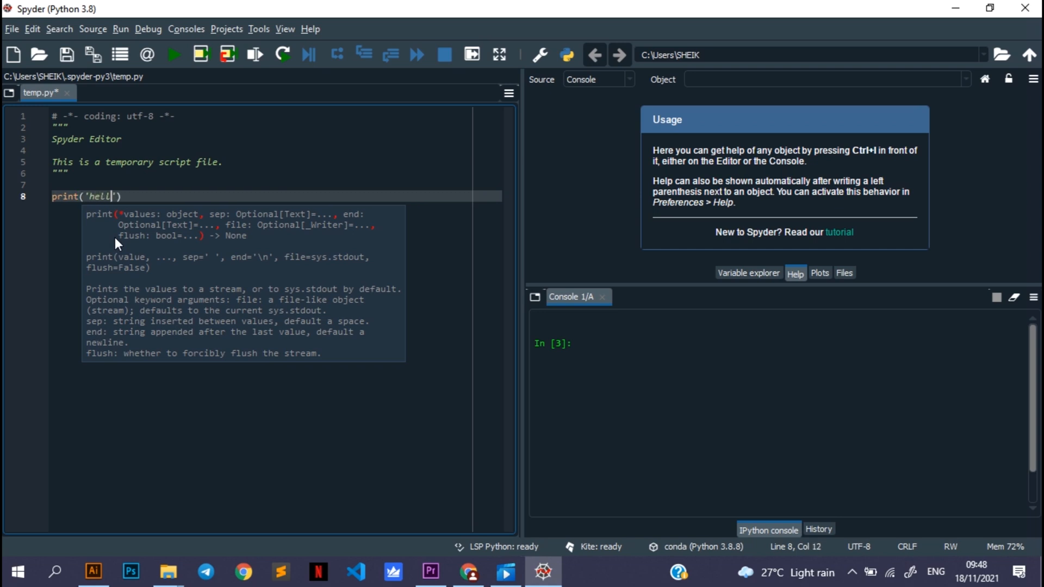
key("BackSpace")
key("BackSpace")
type("world")
- Run only the selected print line of temp.py in the IPython console and highlight its output
left_click(165, 188)
key("shift+Down")
key("shift+End")
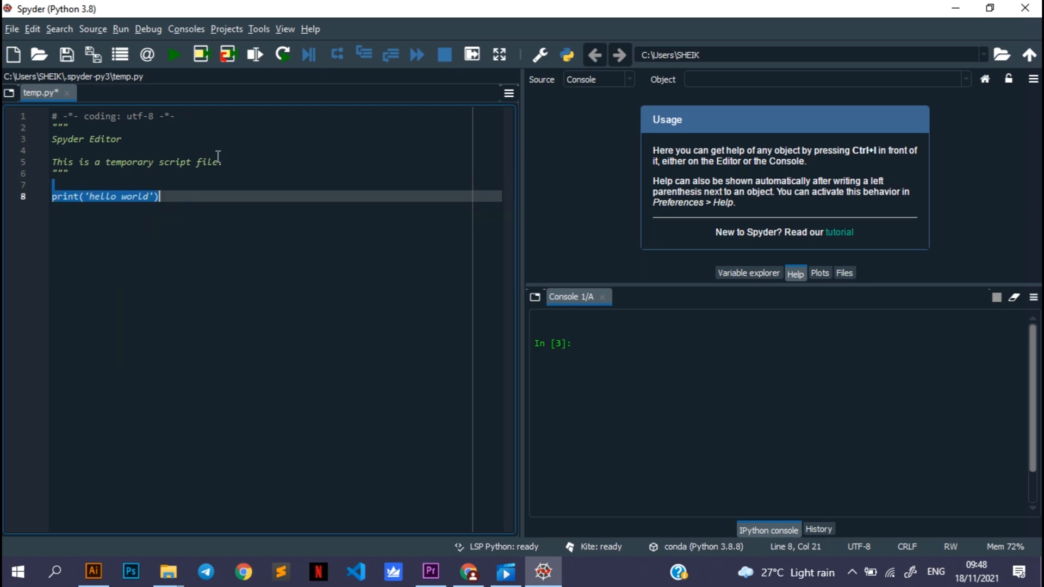
left_click(254, 54)
left_click_drag(594, 367, 537, 363)
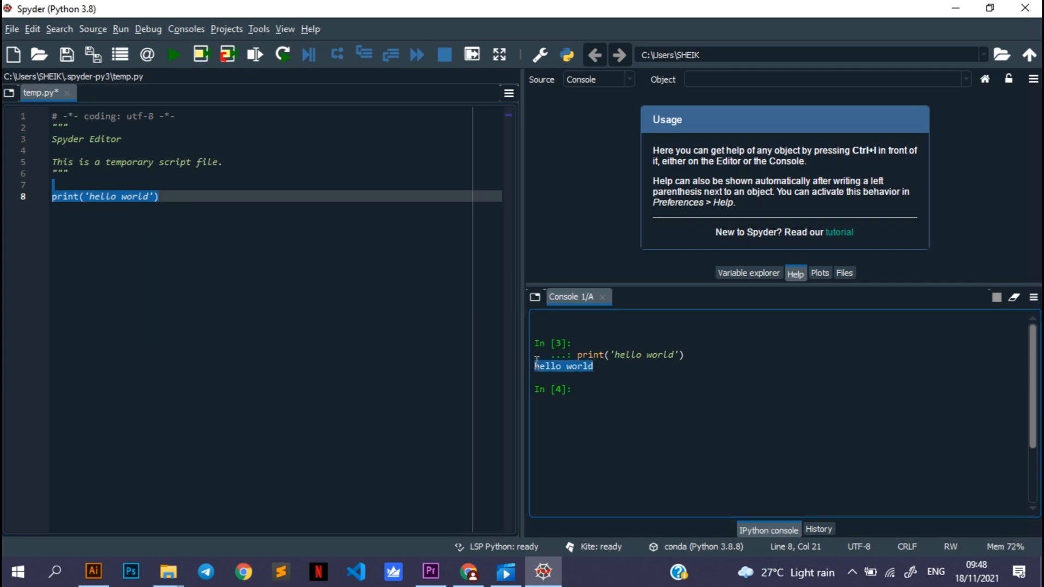